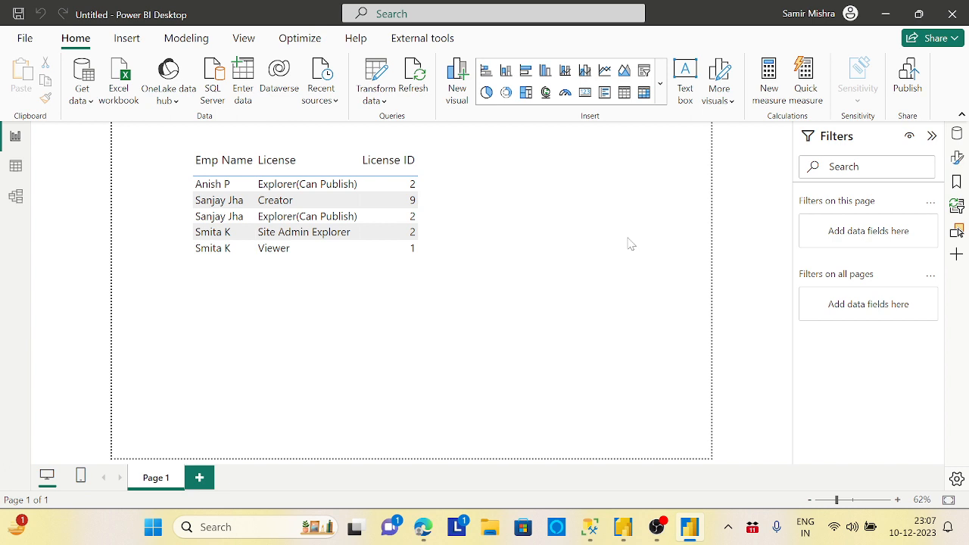
Step: In the Power Query Editor, refresh the outdated data preview and duplicate the LicenseInfo query
left_click(377, 78)
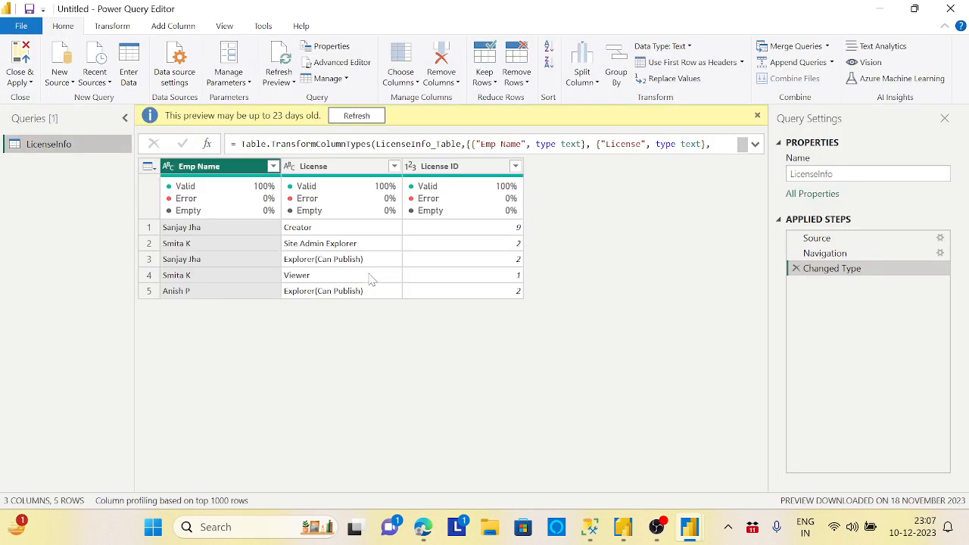
left_click(376, 119)
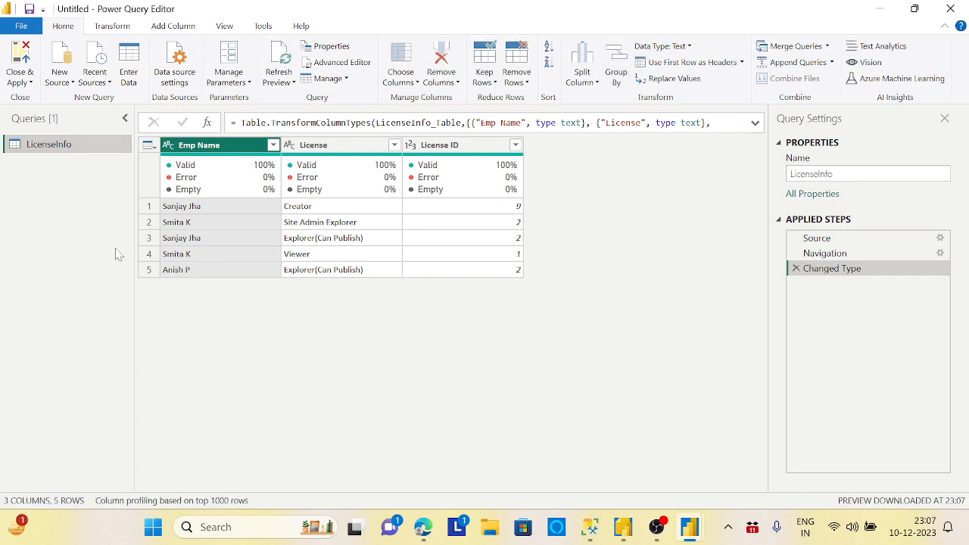
right_click(66, 146)
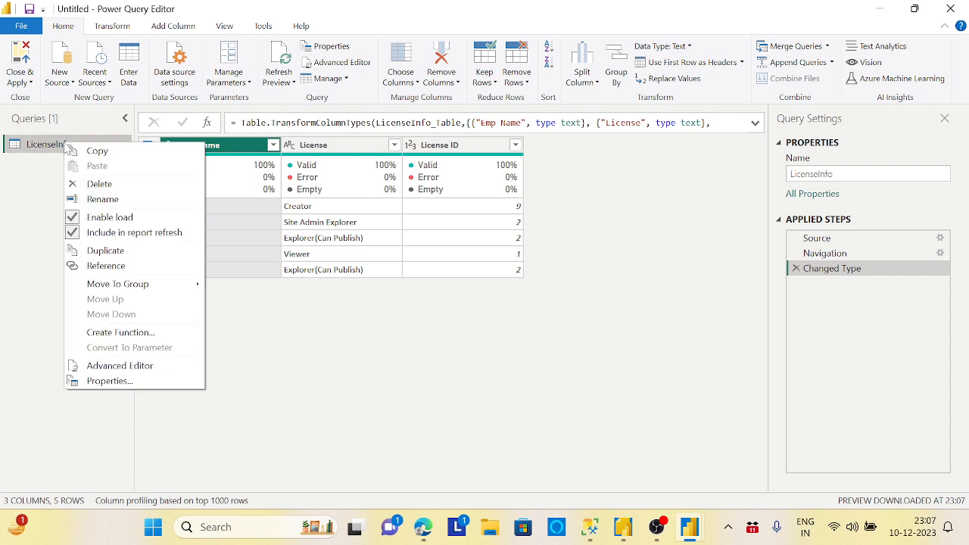
left_click(113, 254)
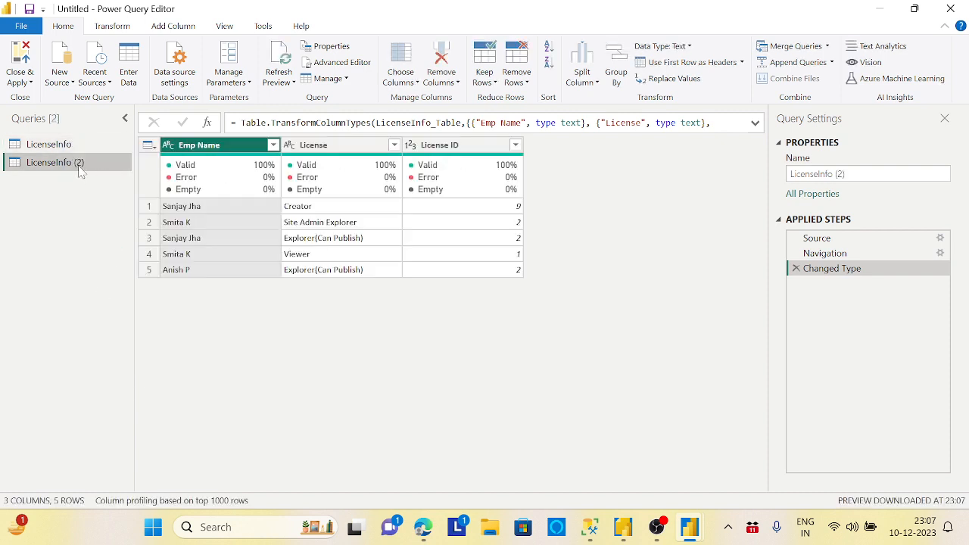
Step: Rename the duplicated query to LicenseGroup
right_click(80, 165)
left_click(112, 220)
key("End")
key("BackSpace")
key("BackSpace")
key("BackSpace")
key("BackSpace")
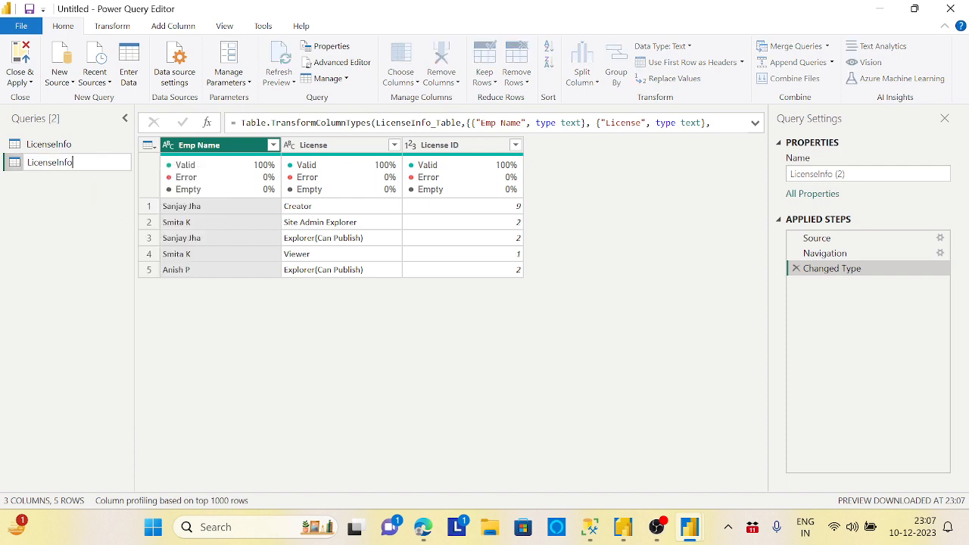
key("BackSpace")
key("BackSpace")
key("BackSpace")
key("BackSpace")
type("Group")
key("Return")
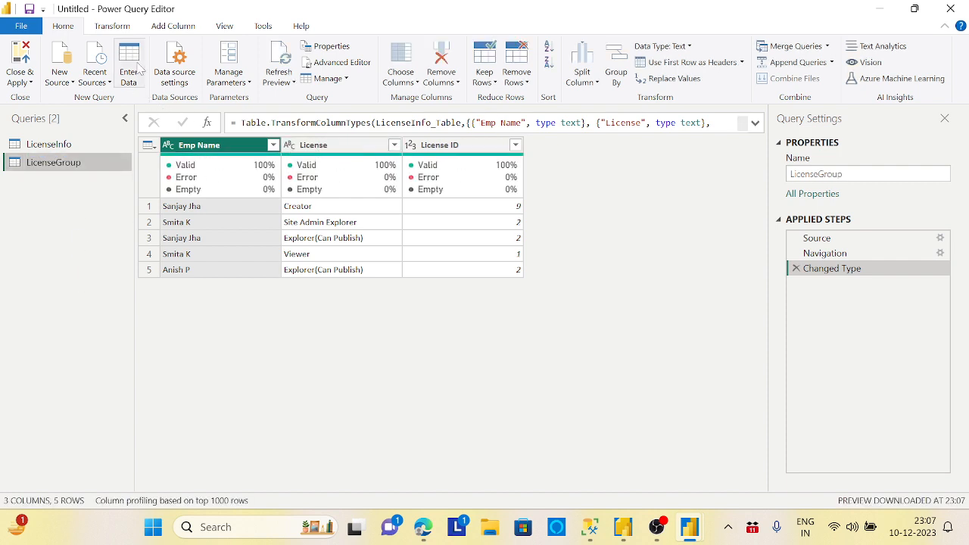
Step: Group the LicenseGroup rows by Emp Name, with a new column MaxId holding the Max of License ID
left_click(124, 29)
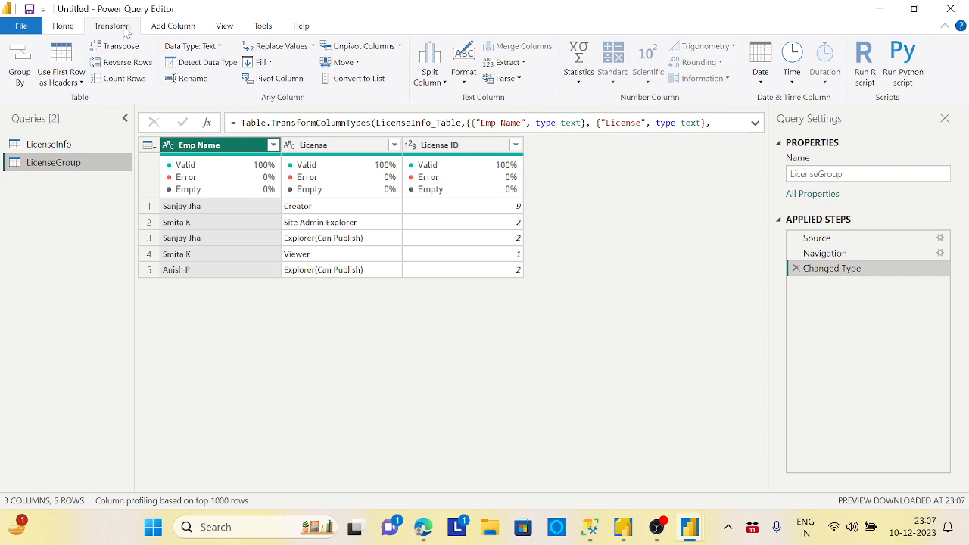
left_click(20, 67)
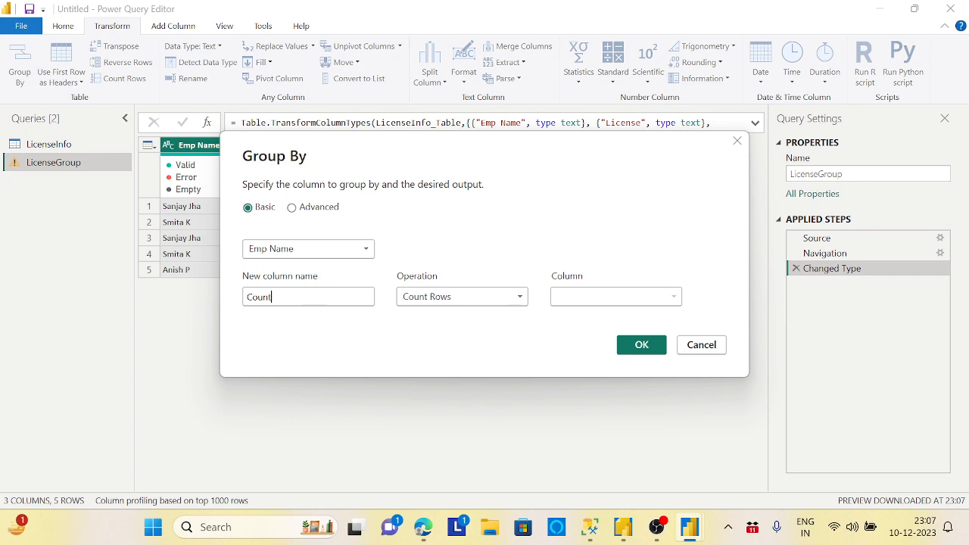
key("ctrl+a")
type("Mx")
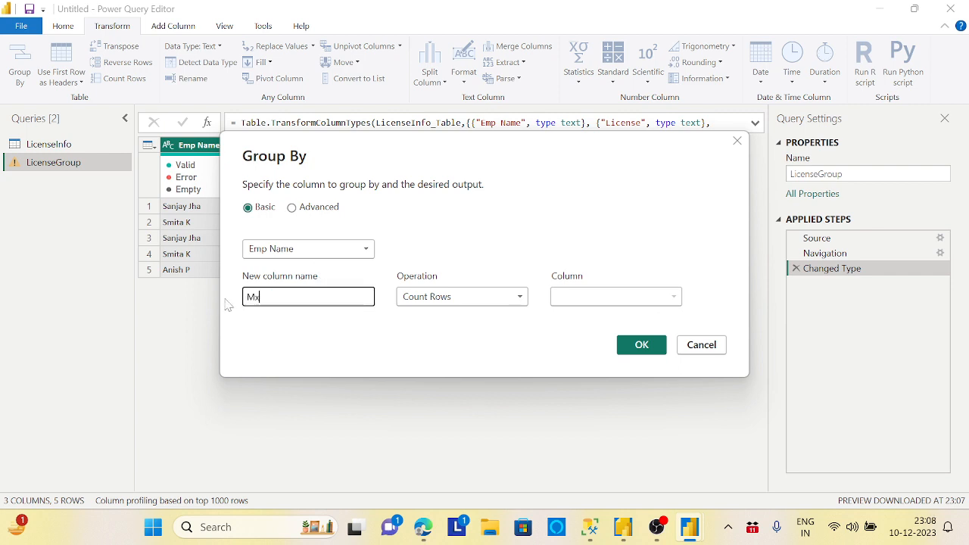
key("BackSpace")
type("axId")
left_click(433, 298)
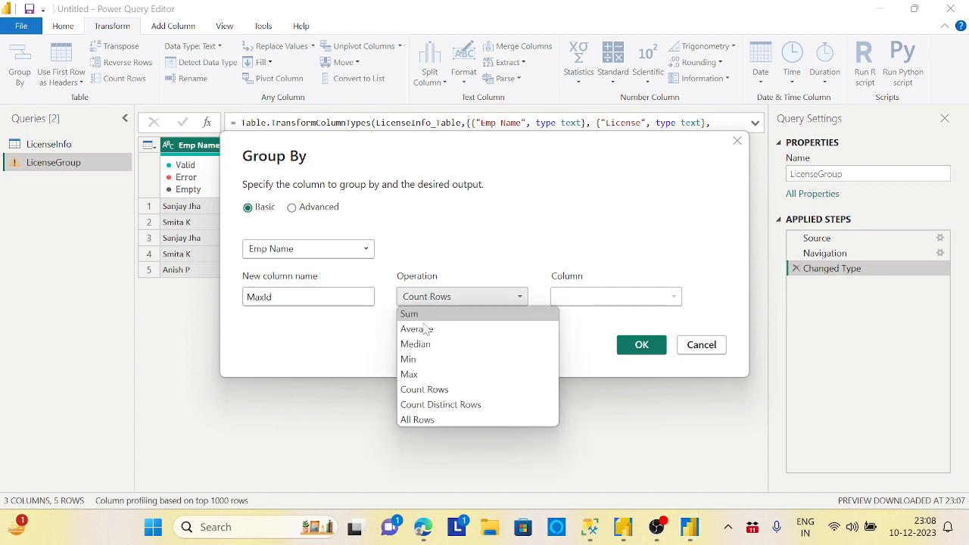
left_click(412, 374)
left_click(636, 303)
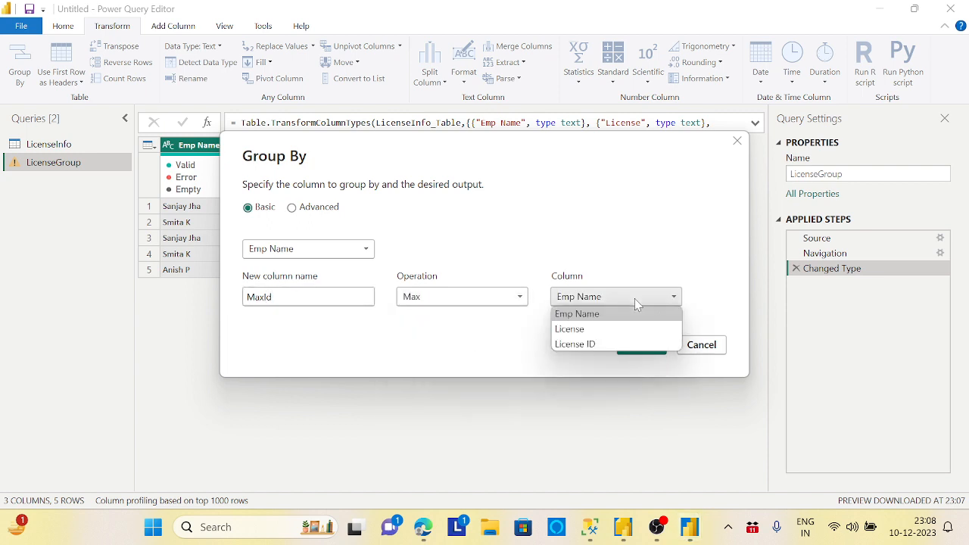
left_click(583, 347)
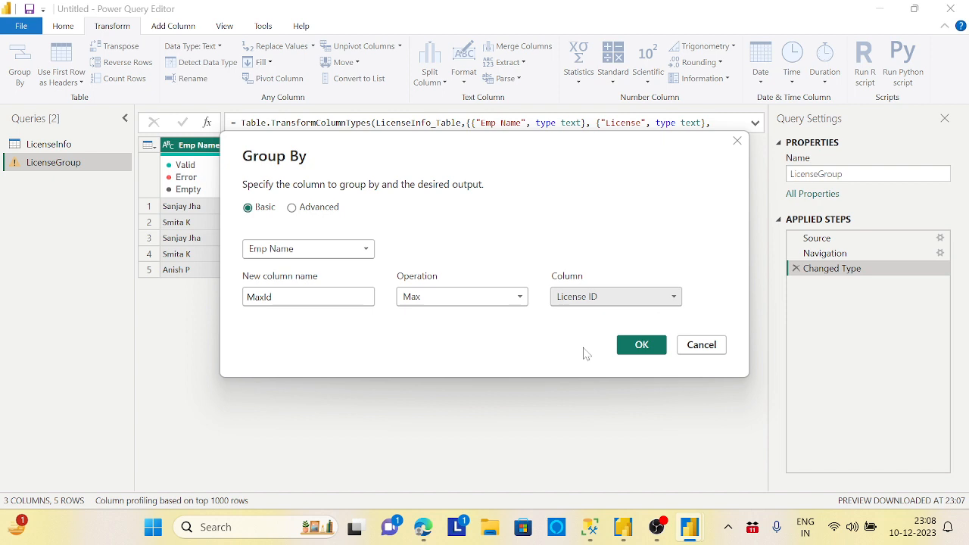
left_click(641, 345)
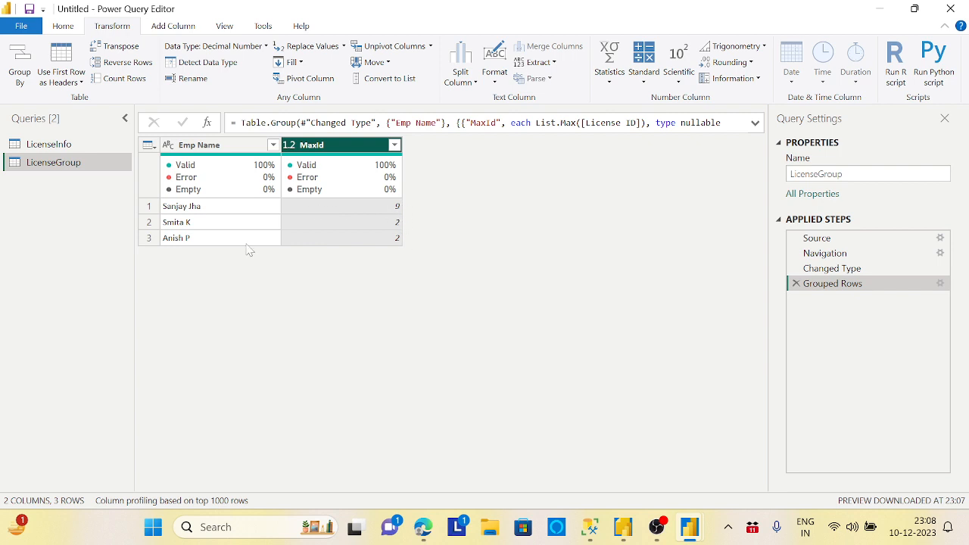
Step: Merge the LicenseInfo query with LicenseGroup, matching on Emp Name with a Left Outer join
left_click(64, 147)
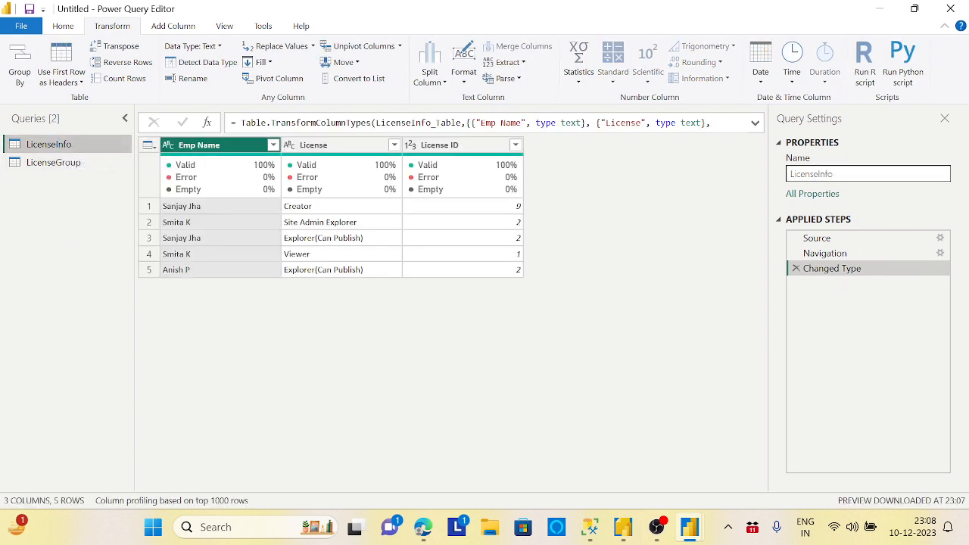
left_click(64, 28)
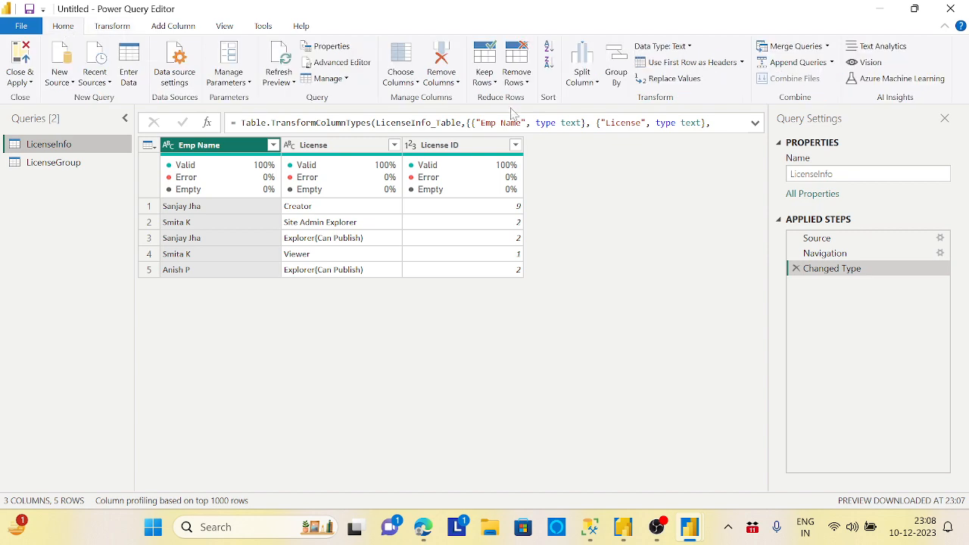
left_click(824, 49)
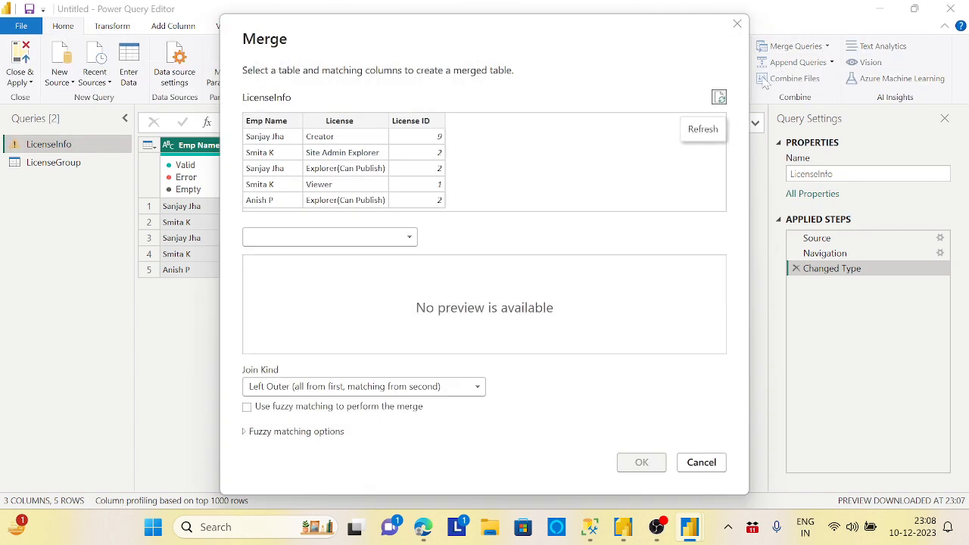
left_click(409, 238)
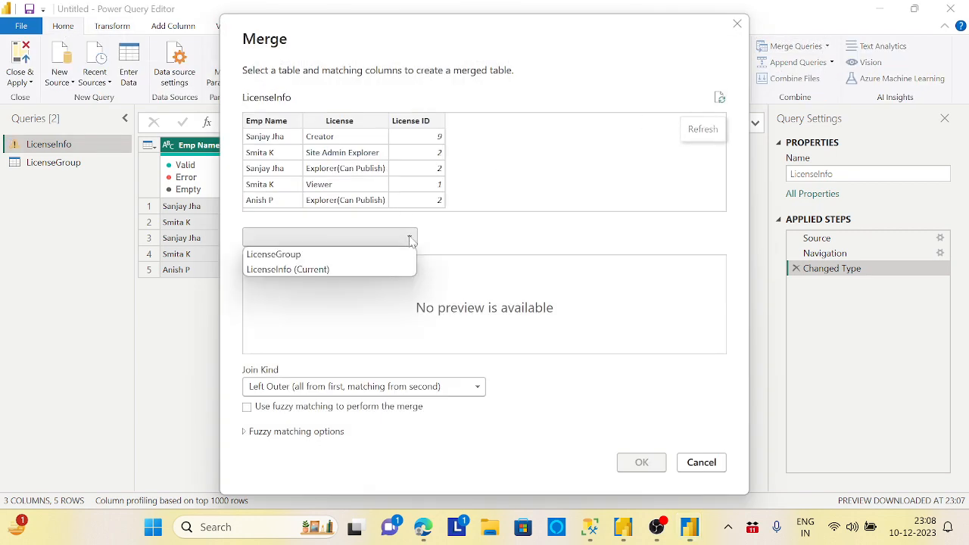
left_click(280, 253)
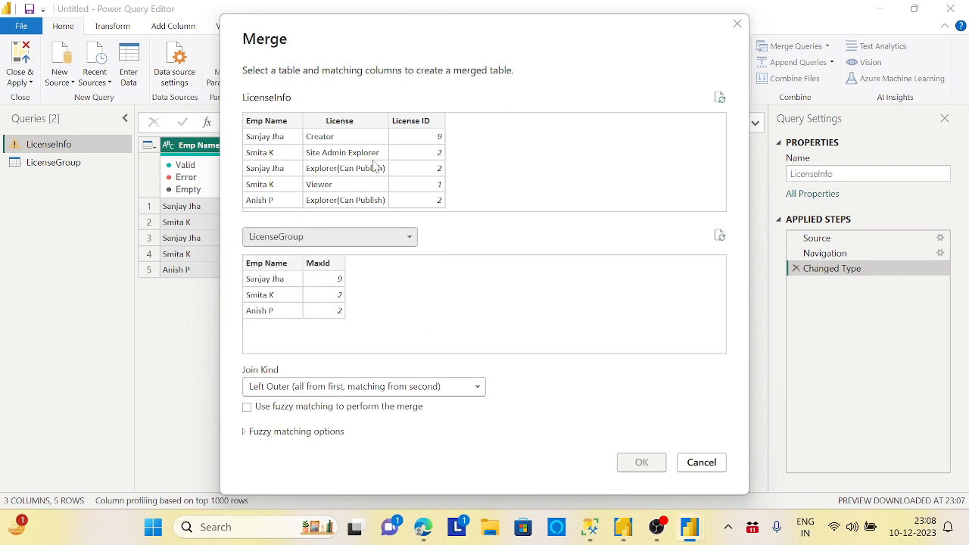
left_click(285, 125)
left_click(283, 263)
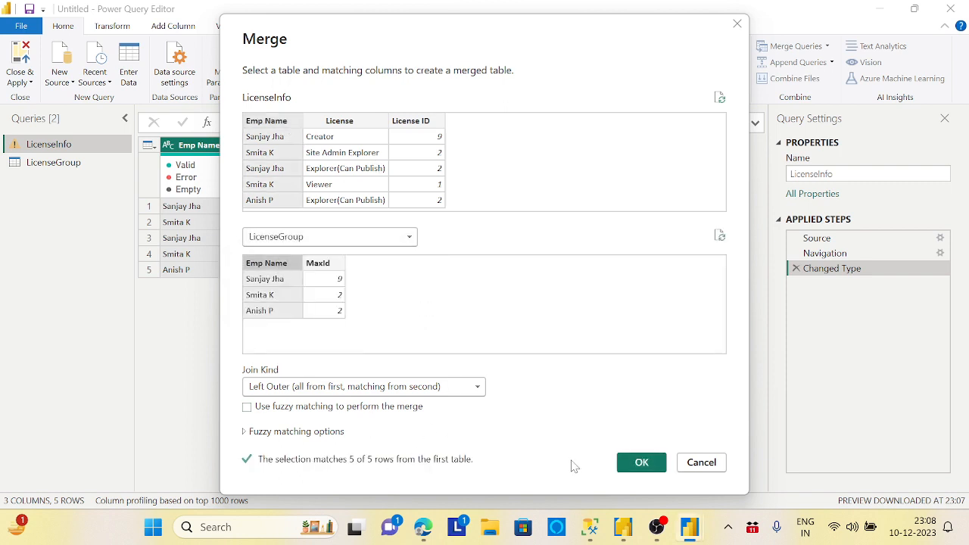
left_click(645, 465)
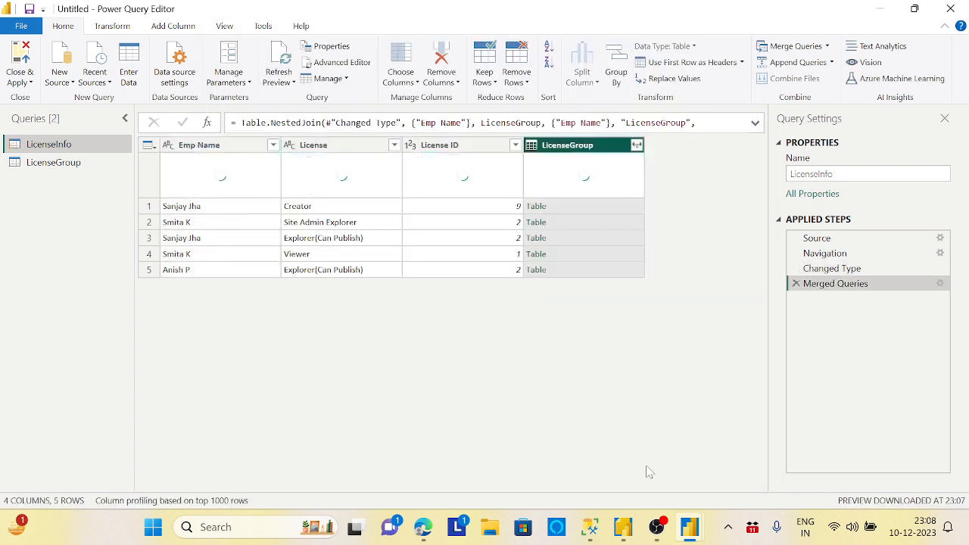
Step: Expand only the MaxId field of the merged LicenseGroup column, without the original column name as prefix
left_click(637, 145)
left_click(407, 288)
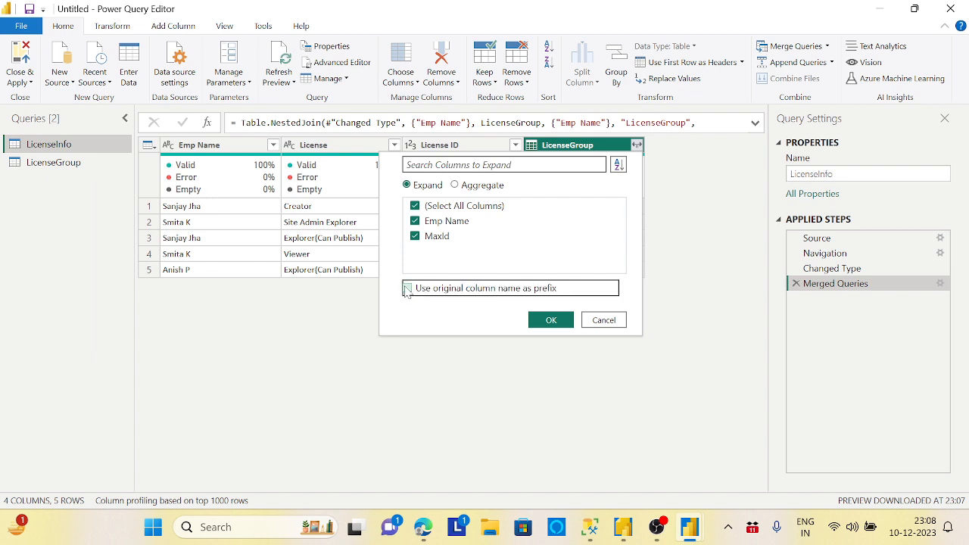
left_click(415, 206)
left_click(415, 238)
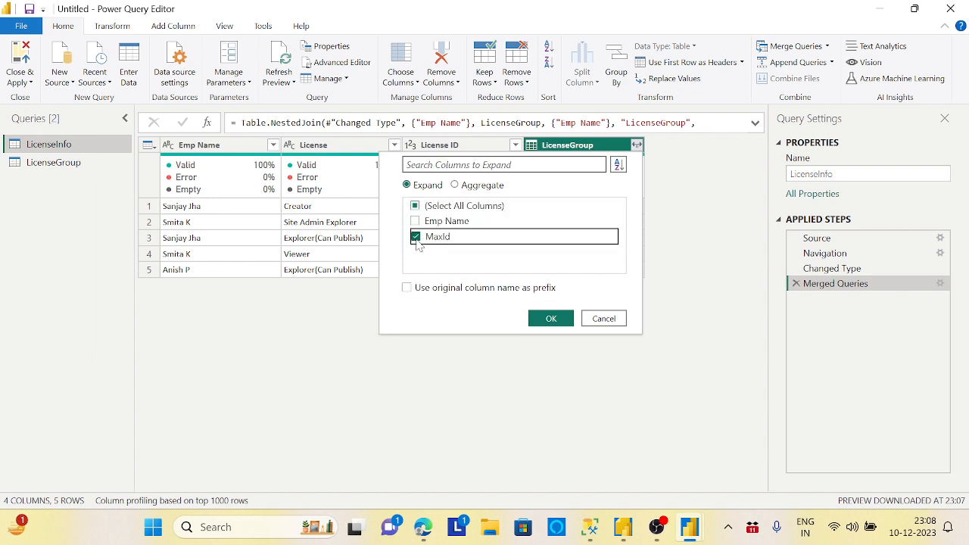
left_click(538, 318)
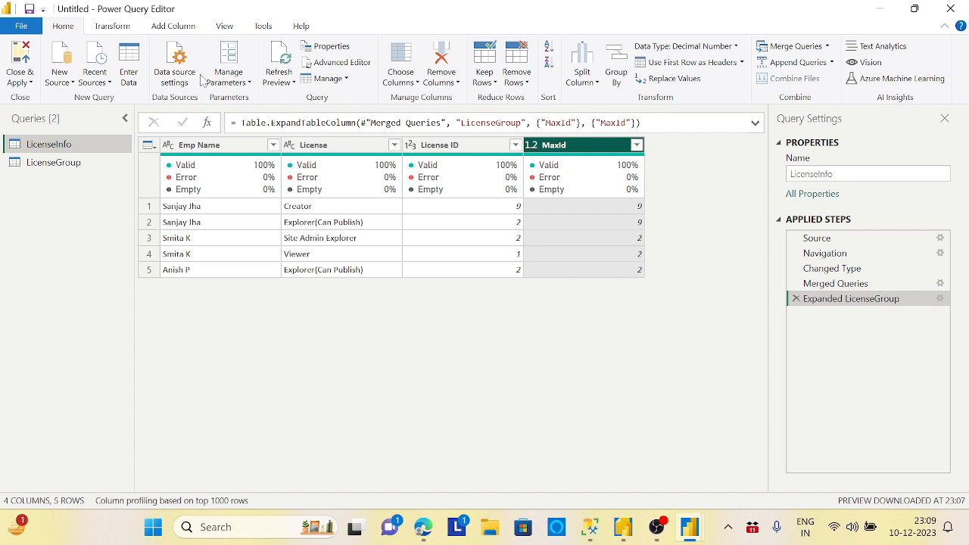
Step: Add a custom column "License True/False" with the formula [License ID]=[MaxId] and set its data type to text
left_click(182, 30)
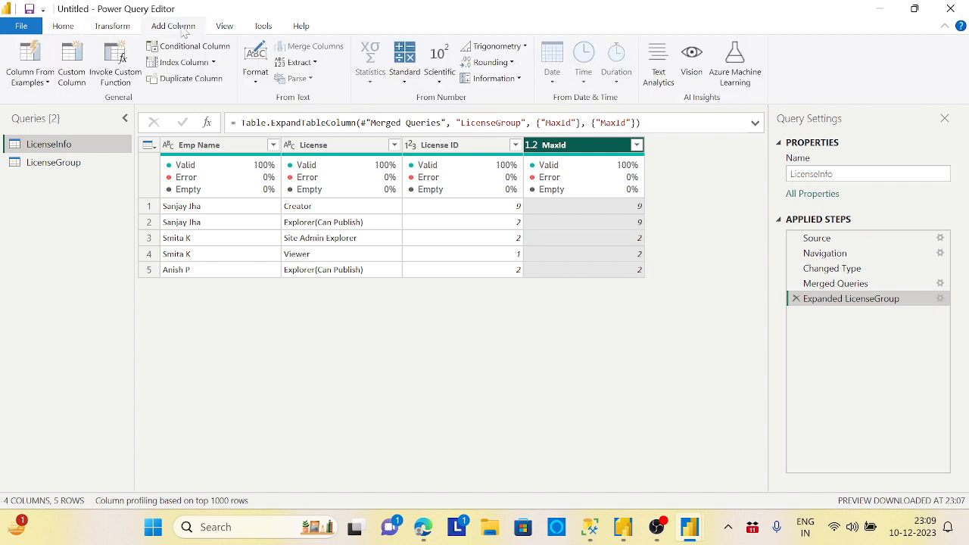
left_click(78, 57)
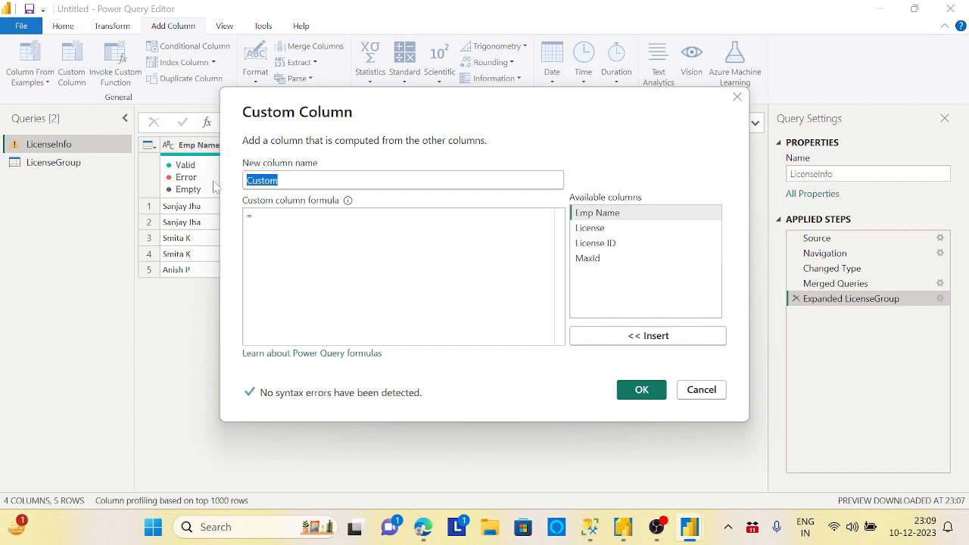
type("License True/False")
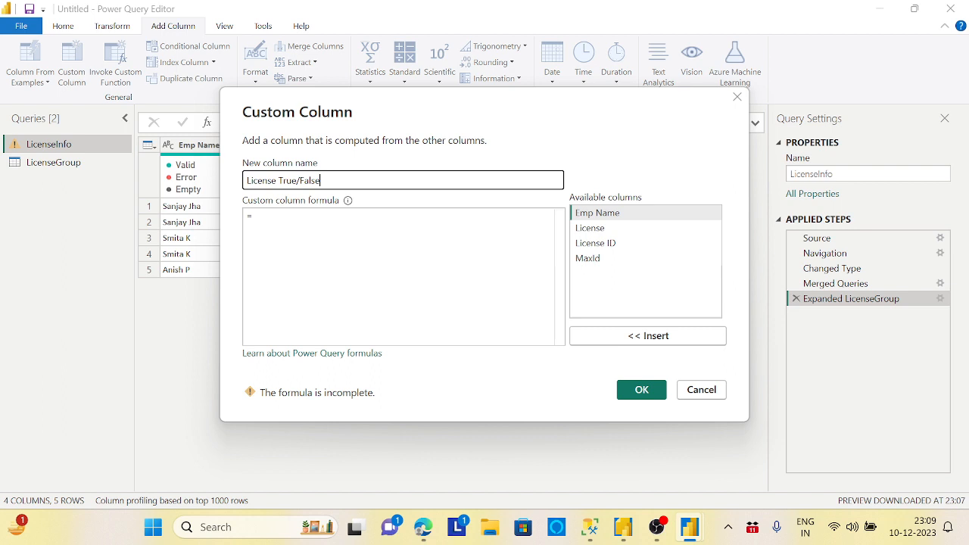
key("Tab")
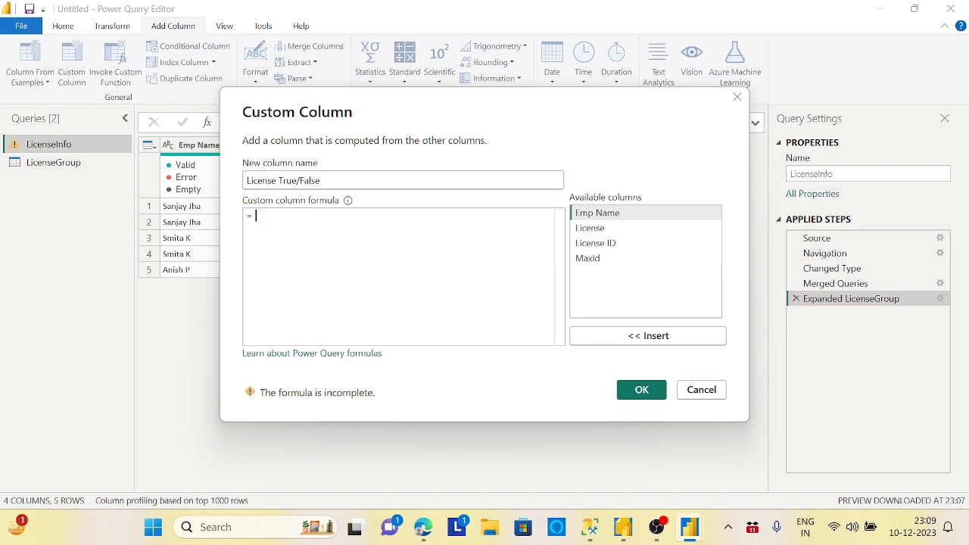
double_click(614, 245)
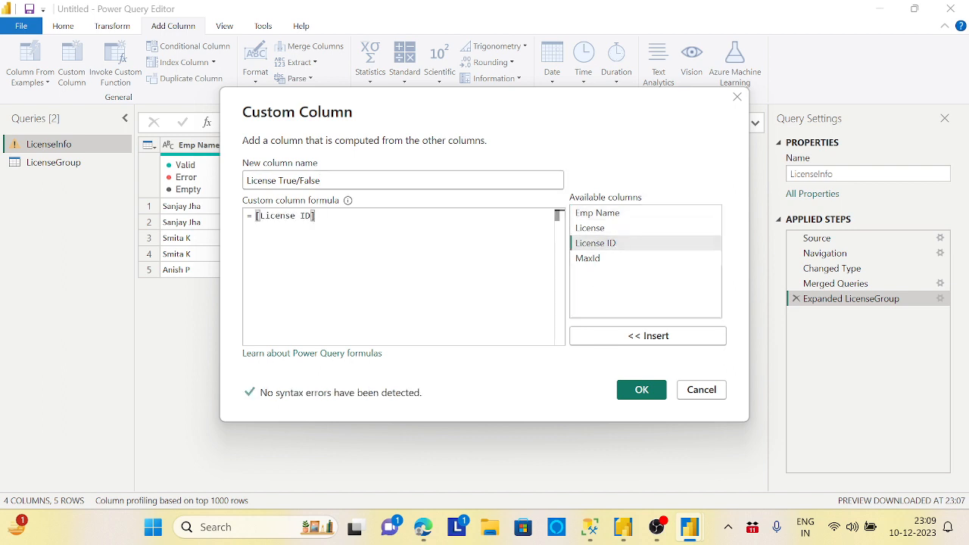
type("=")
double_click(588, 258)
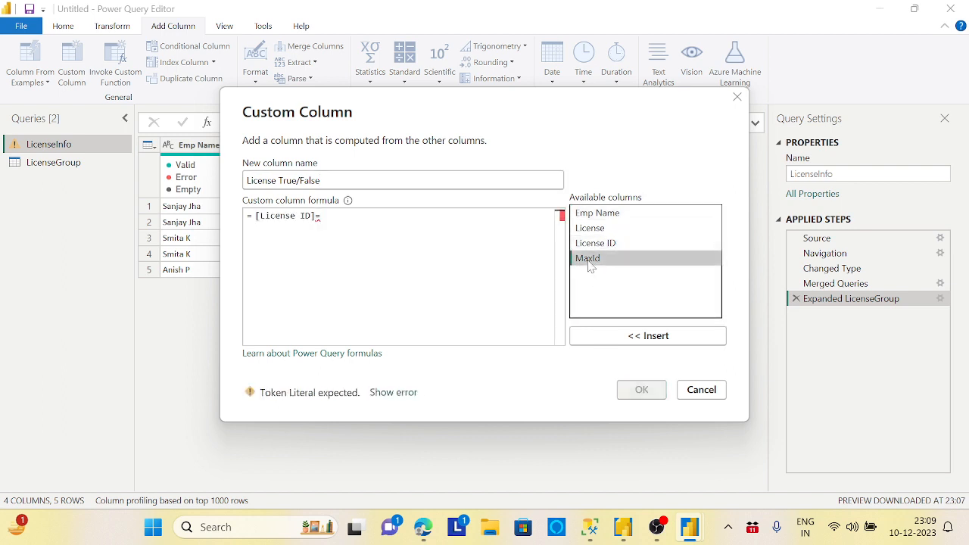
left_click(653, 391)
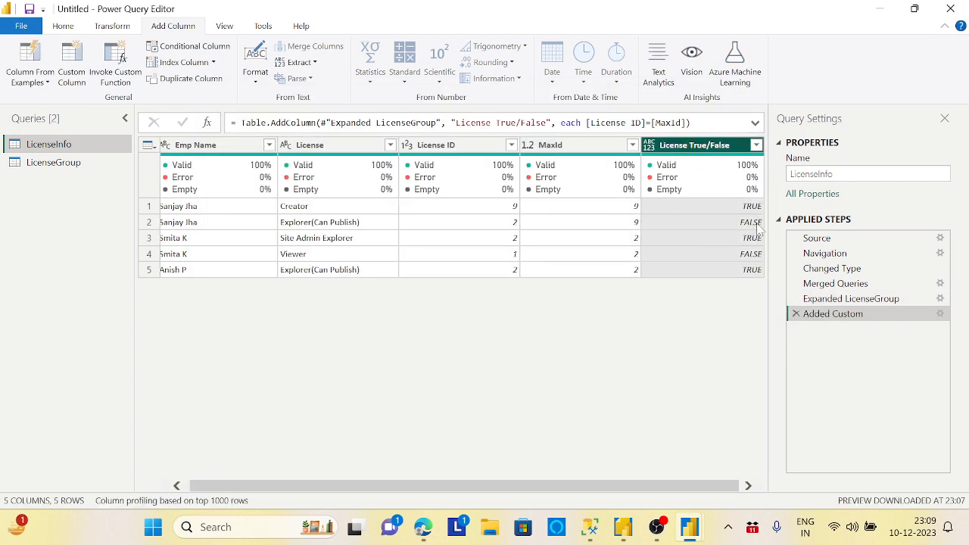
left_click(649, 144)
left_click(675, 304)
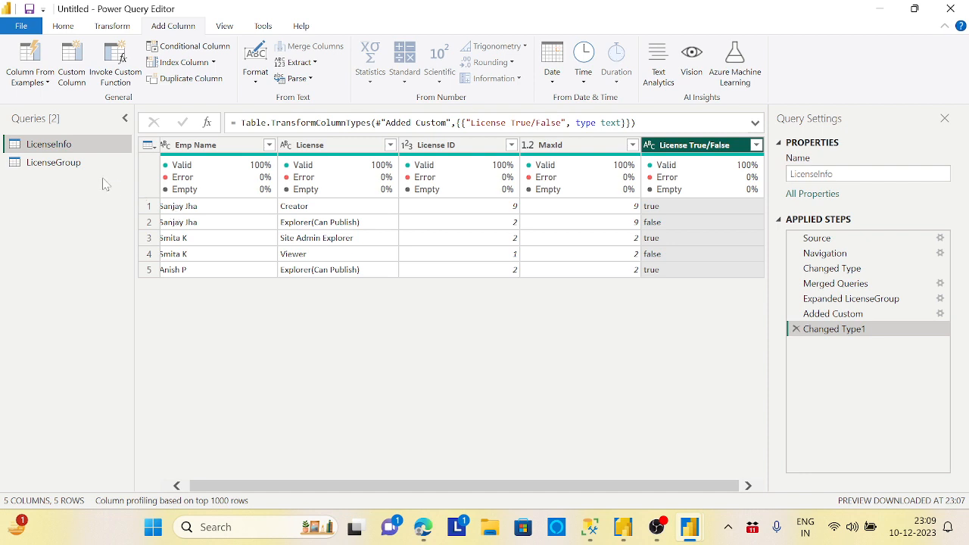
Step: Disable loading of the LicenseGroup query and go back to the LicenseInfo query
left_click(66, 164)
right_click(70, 170)
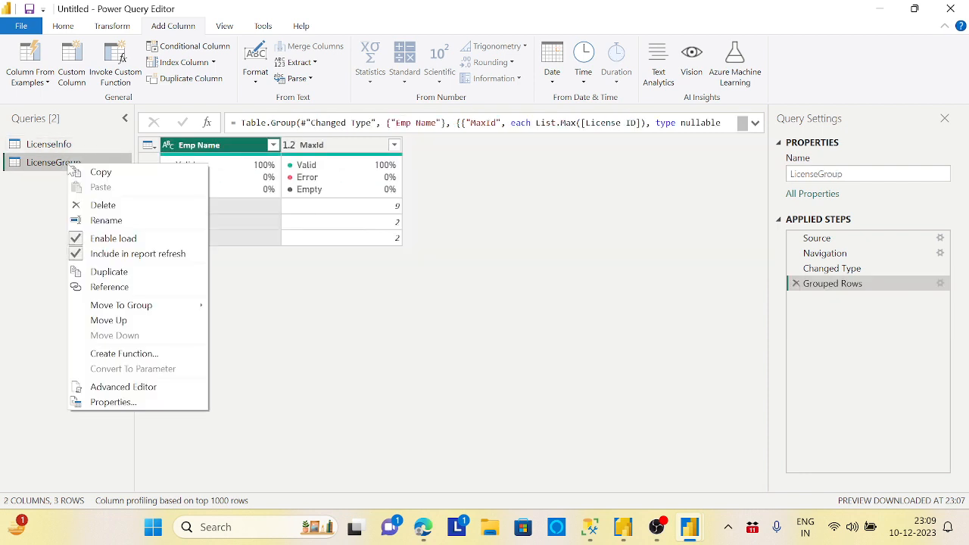
left_click(114, 241)
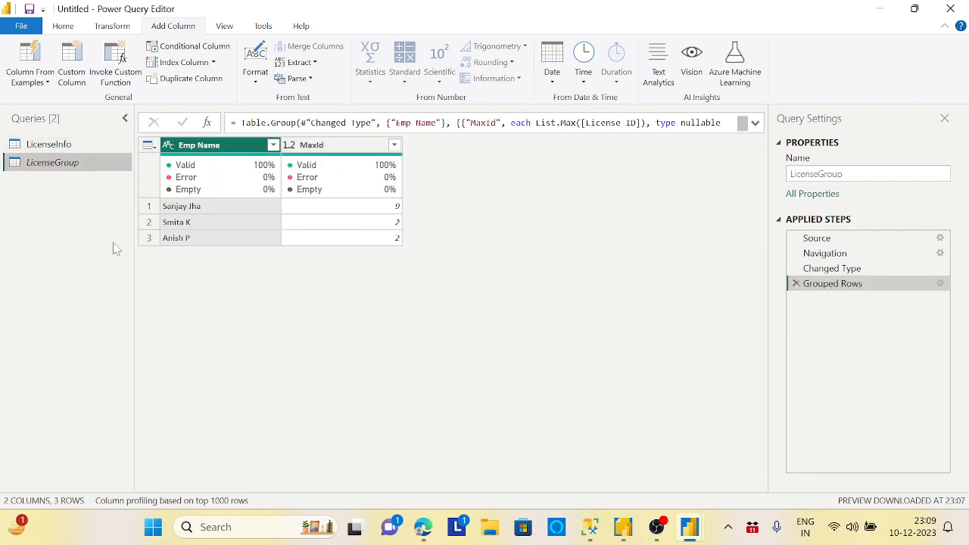
left_click(37, 148)
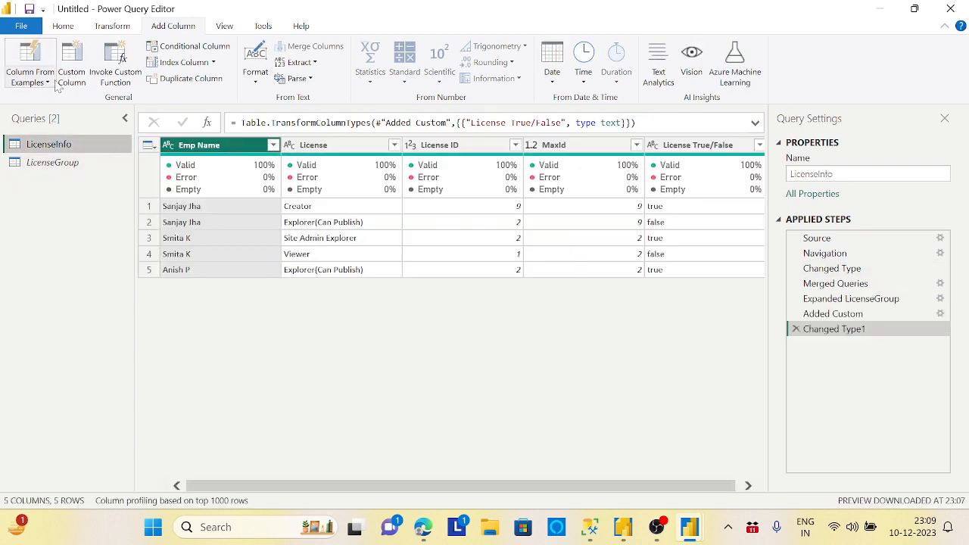
left_click(62, 26)
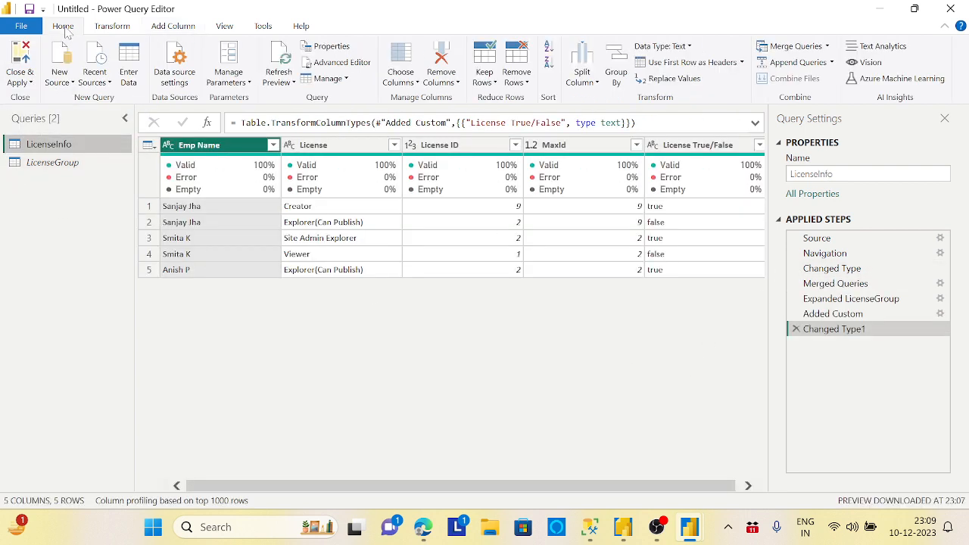
Step: Close the query editor, applying its changes, and remove the License ID column from the report's table visual
left_click(30, 82)
left_click(41, 97)
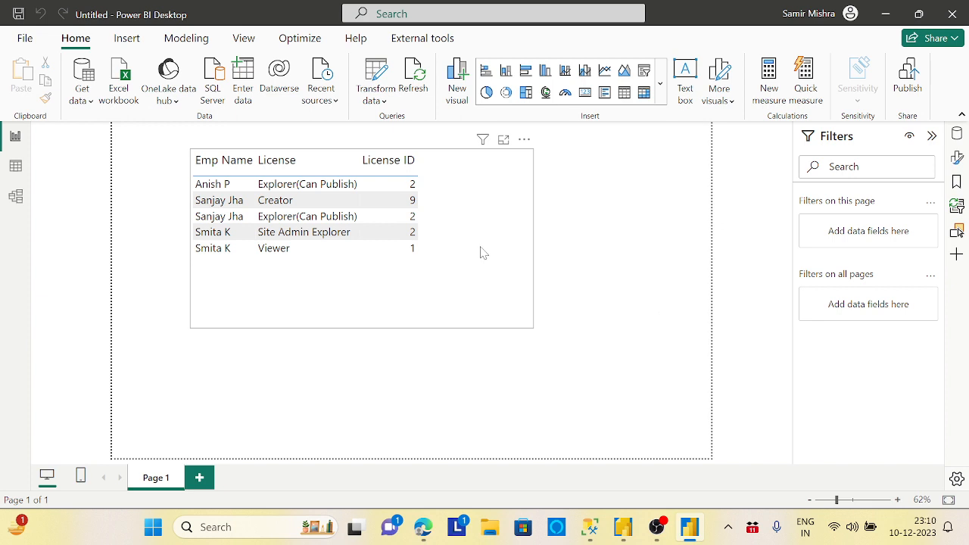
left_click(480, 251)
left_click(552, 160)
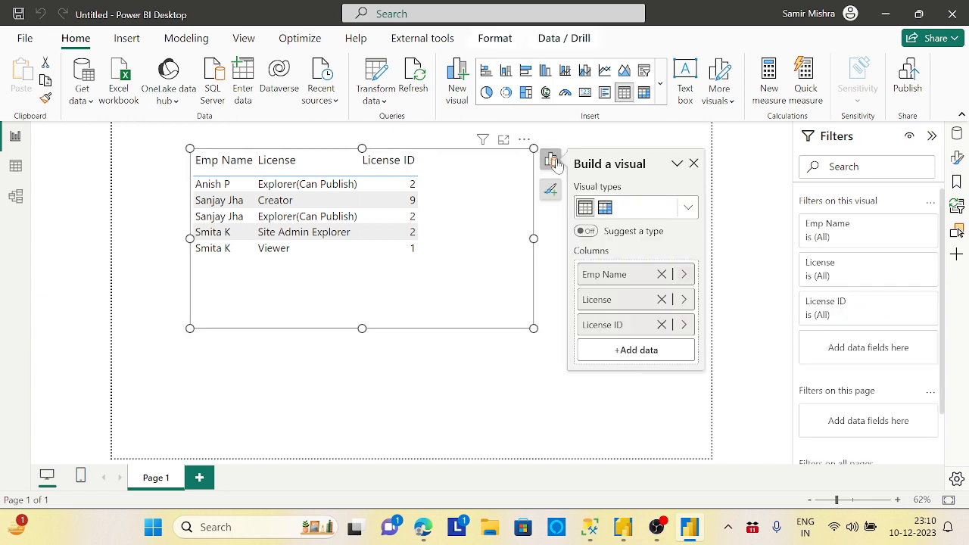
left_click(662, 325)
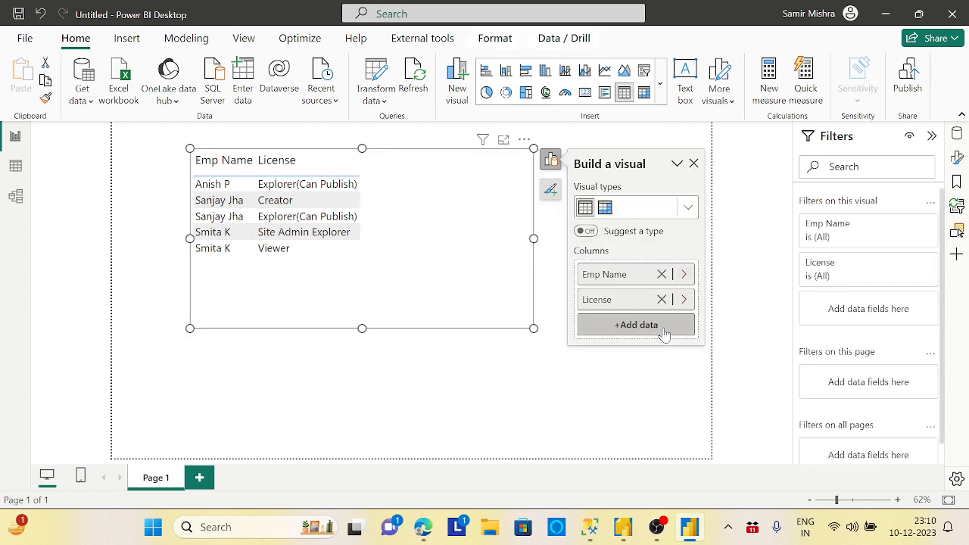
Step: Add License True/False as a filter on the table visual and restrict it to the value true
double_click(480, 254)
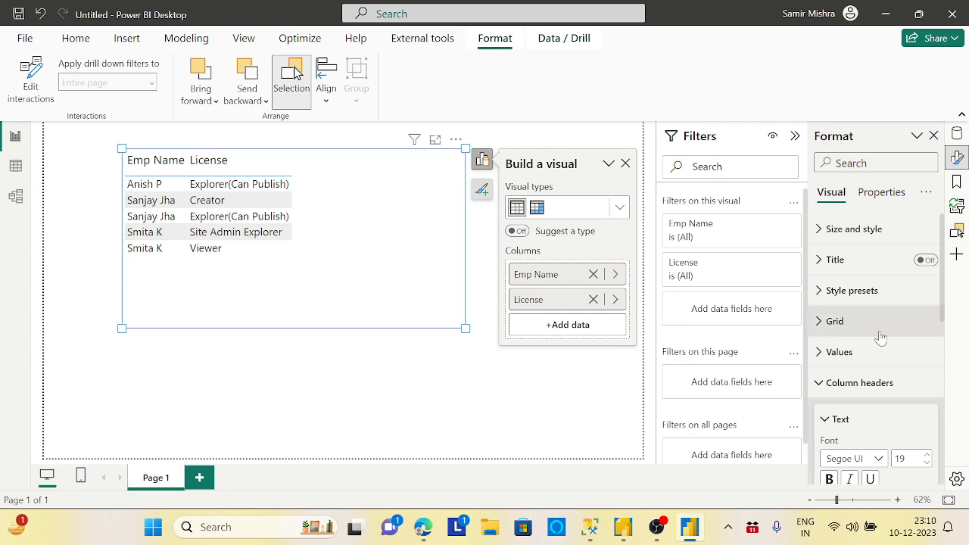
left_click(957, 157)
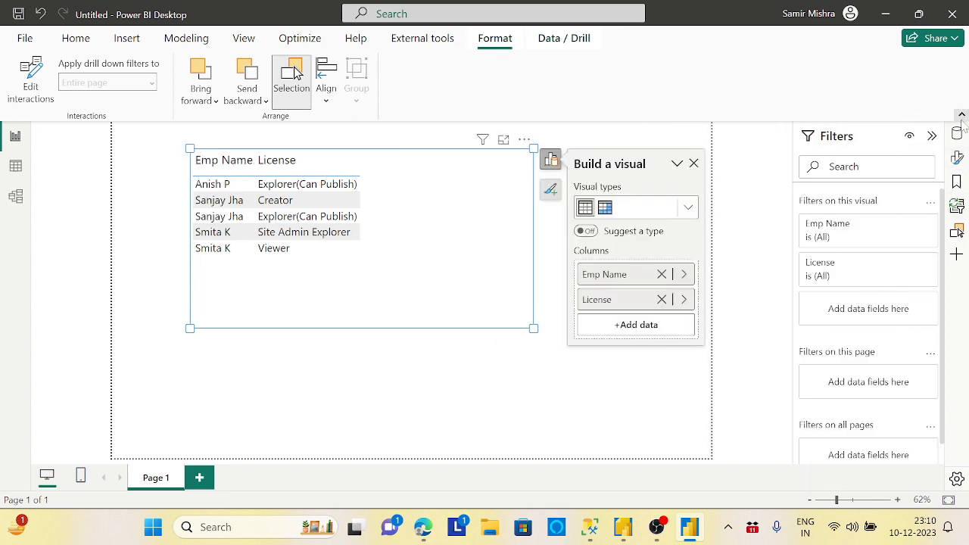
left_click(960, 115)
left_click(958, 95)
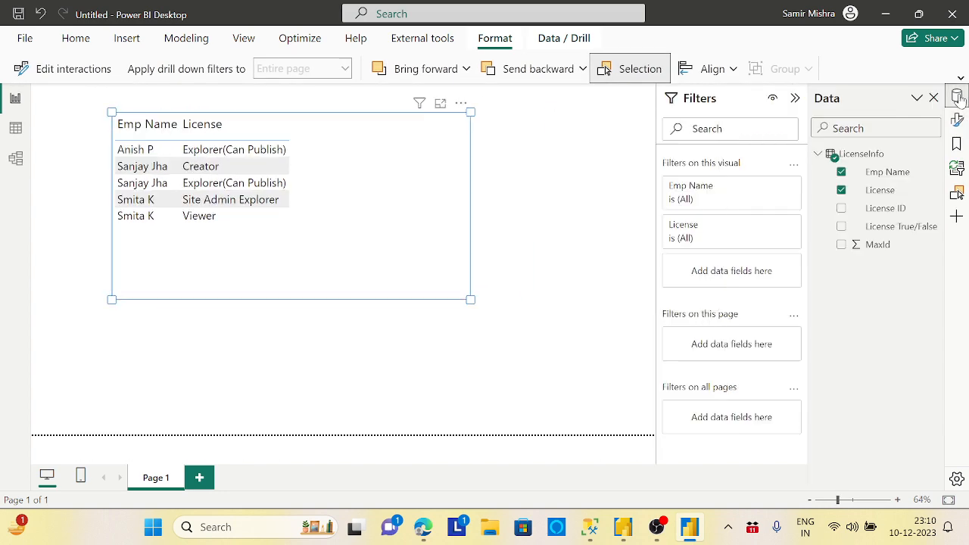
left_click(961, 79)
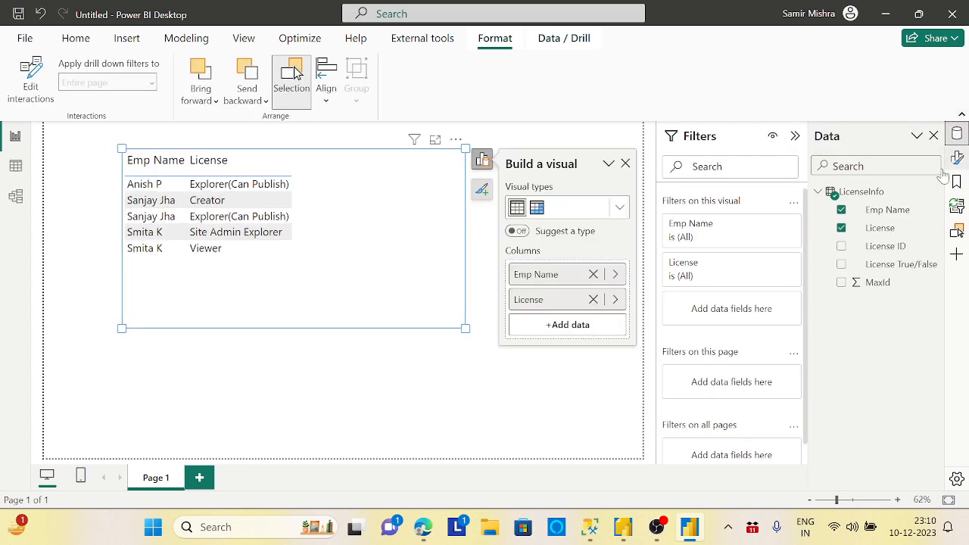
left_click_drag(899, 274, 745, 318)
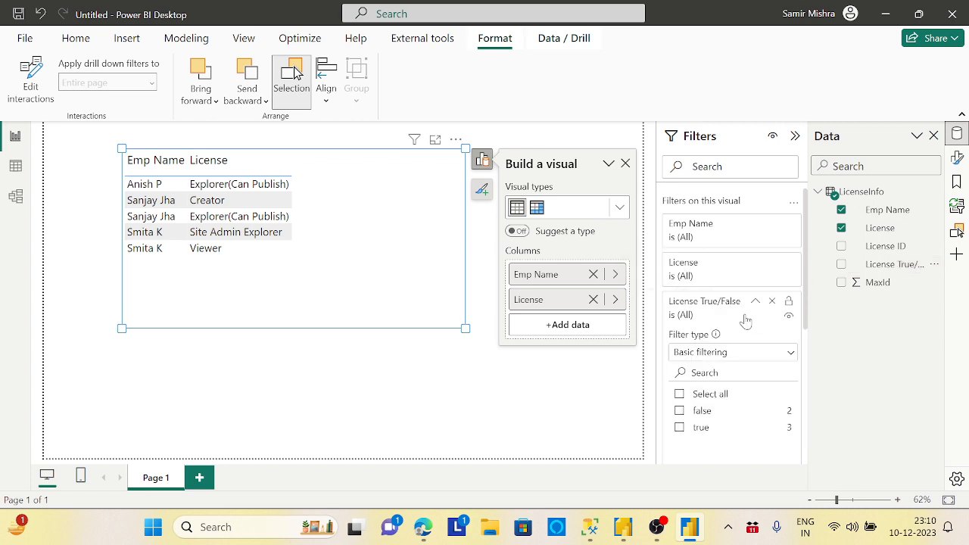
left_click(680, 428)
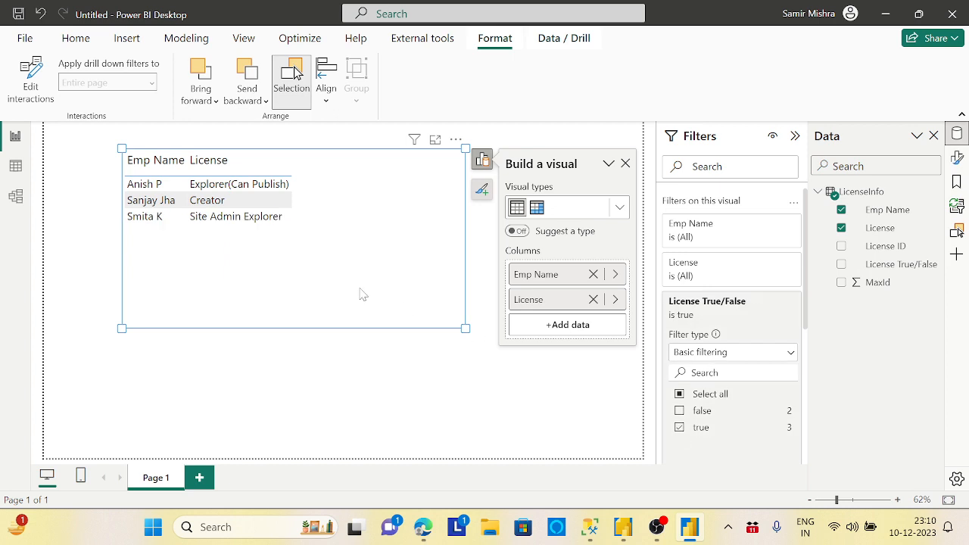
Step: Move the table visual slightly to the right and up on the page and deselect it
left_click_drag(287, 268, 305, 264)
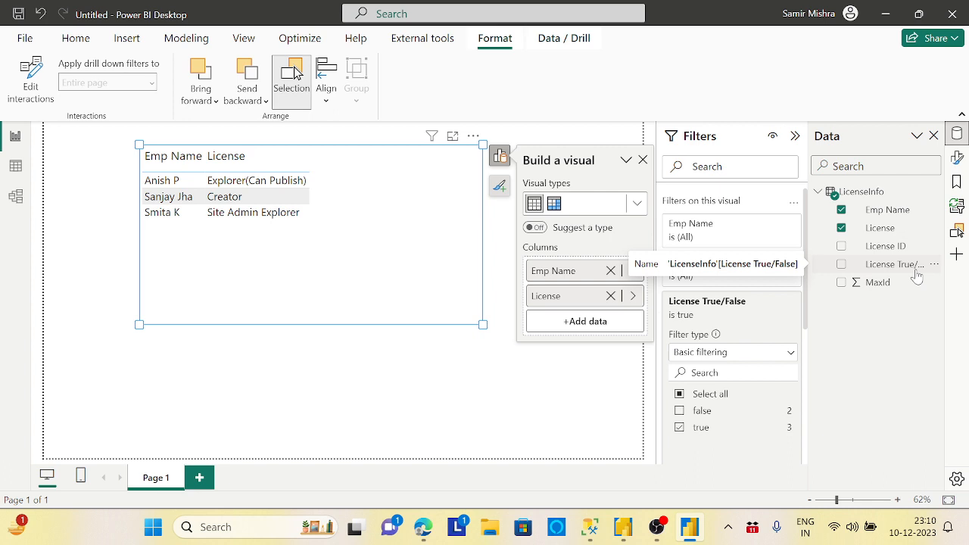
left_click(75, 38)
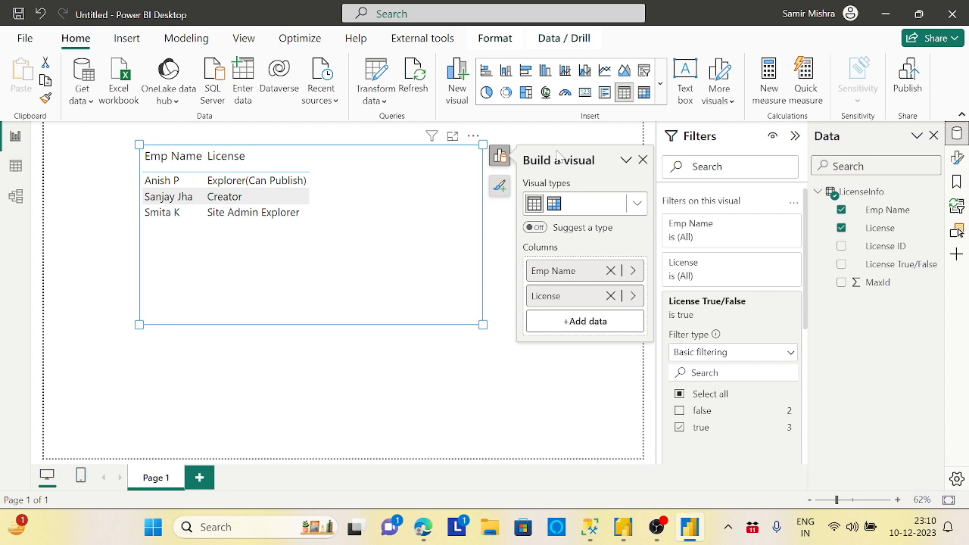
left_click(530, 395)
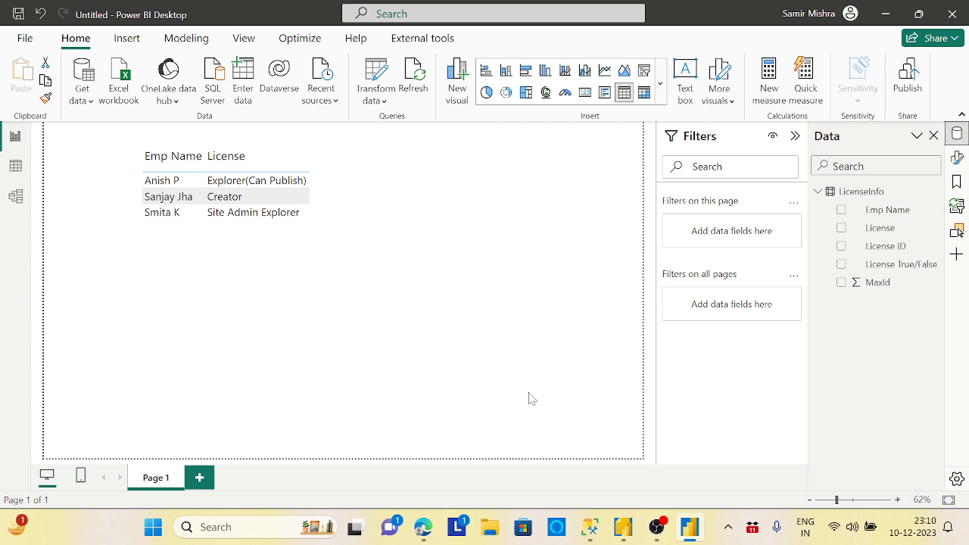
mouse_move(654, 530)
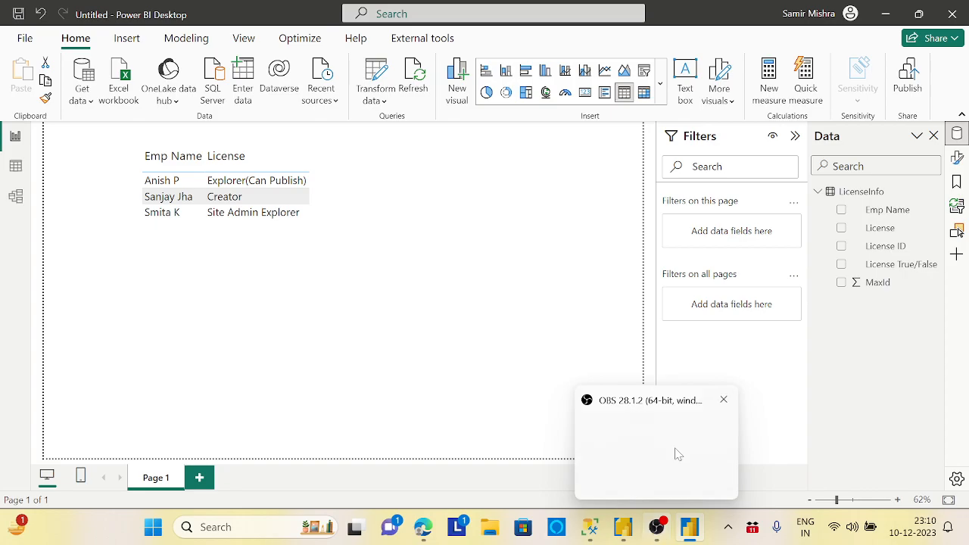
mouse_move(678, 453)
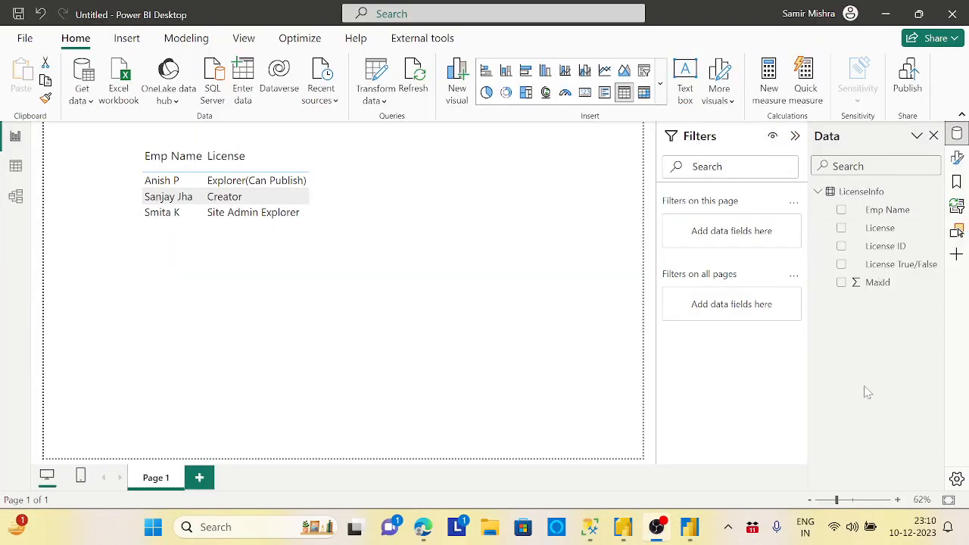